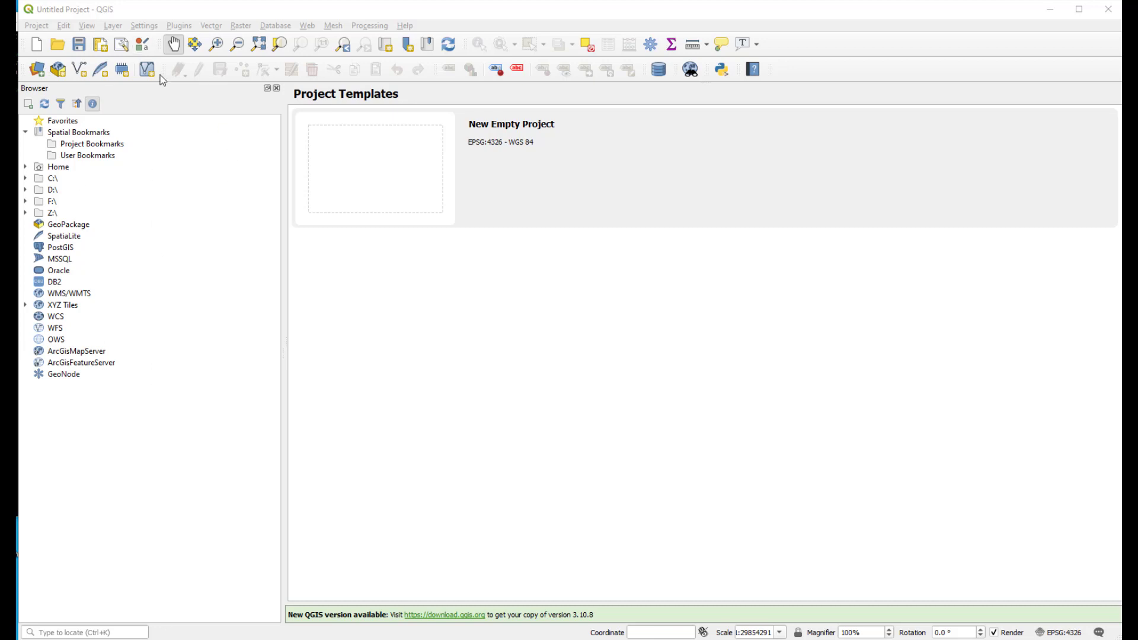
Step: Dock the Layers panel from the View > Panels menu
left_click(89, 25)
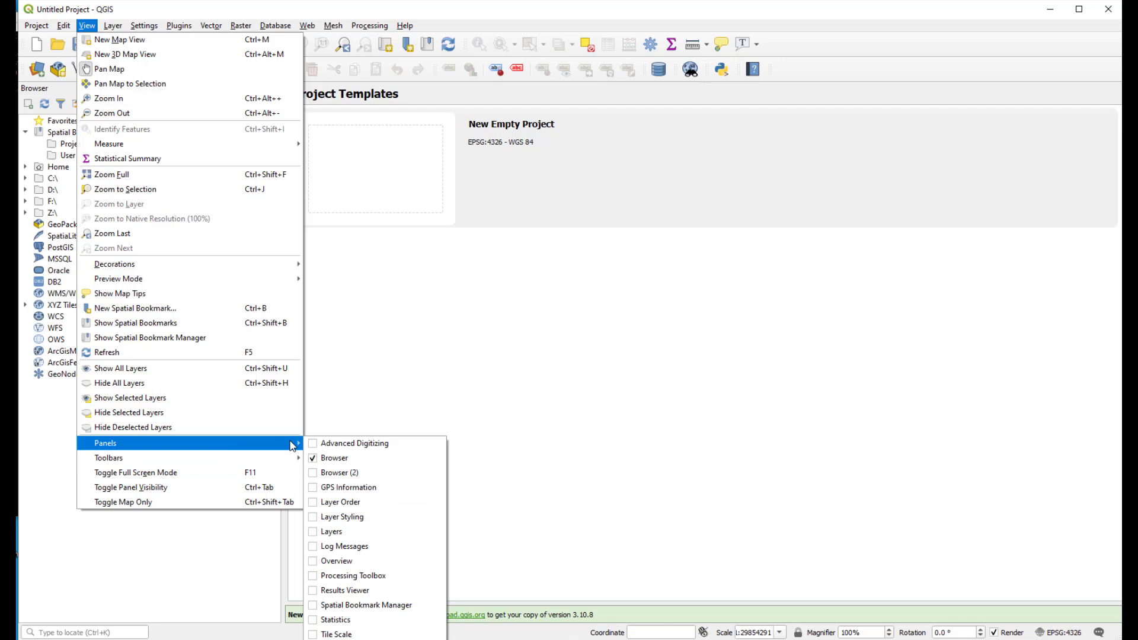
mouse_move(105, 443)
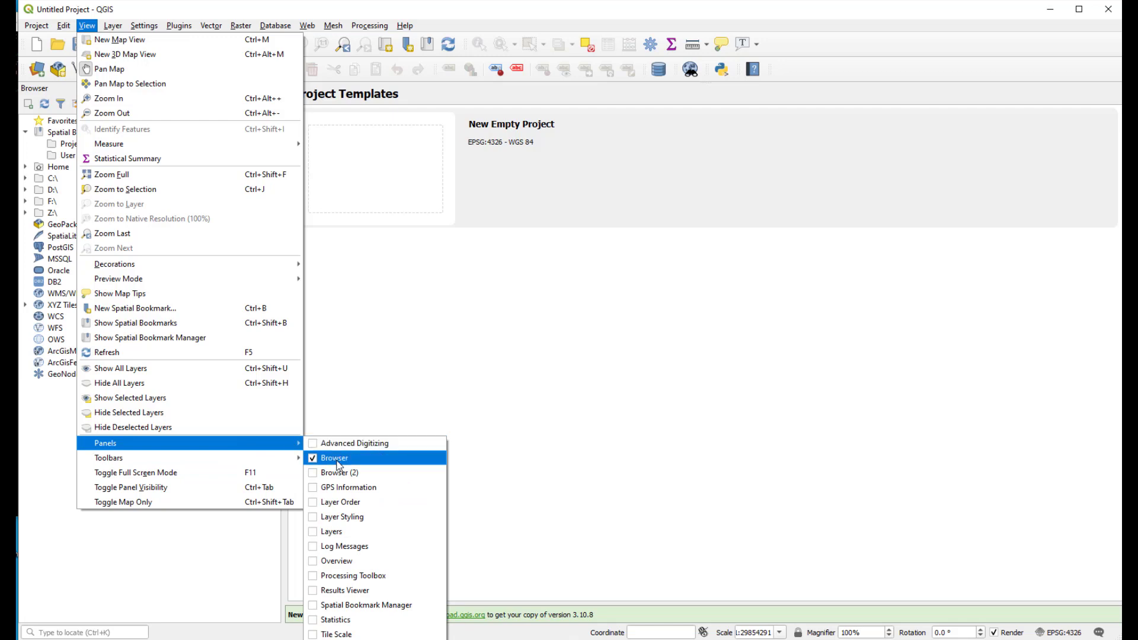
left_click(355, 532)
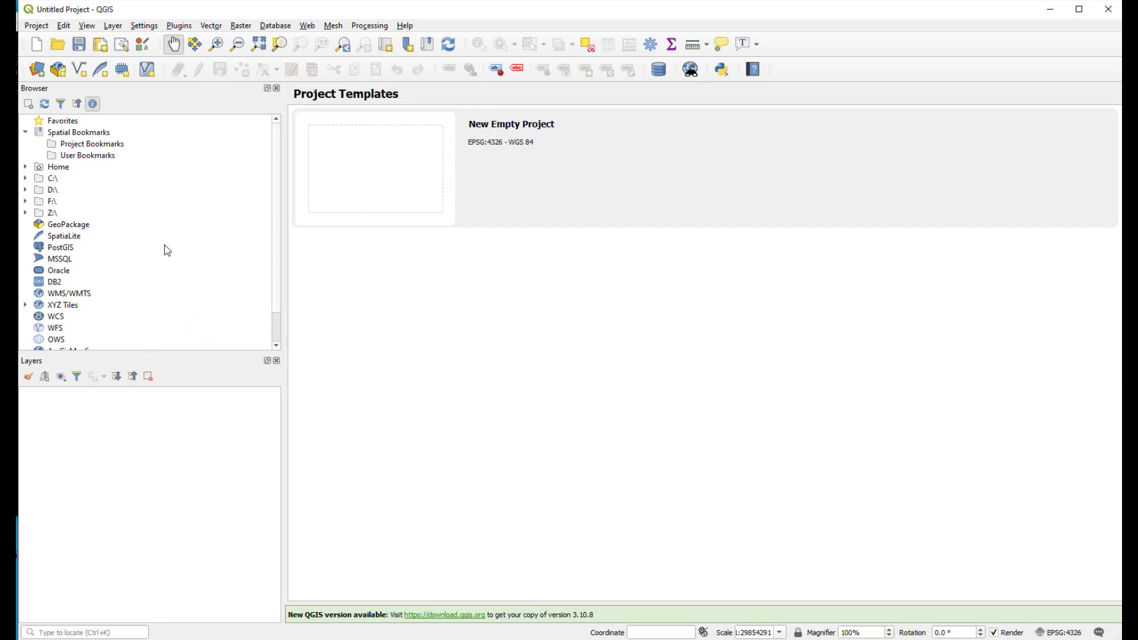
Step: Browse F:\ > PGE_demos > Seattle in the Browser and select bainbridge_2015_dtm_1.tif
left_click(35, 203)
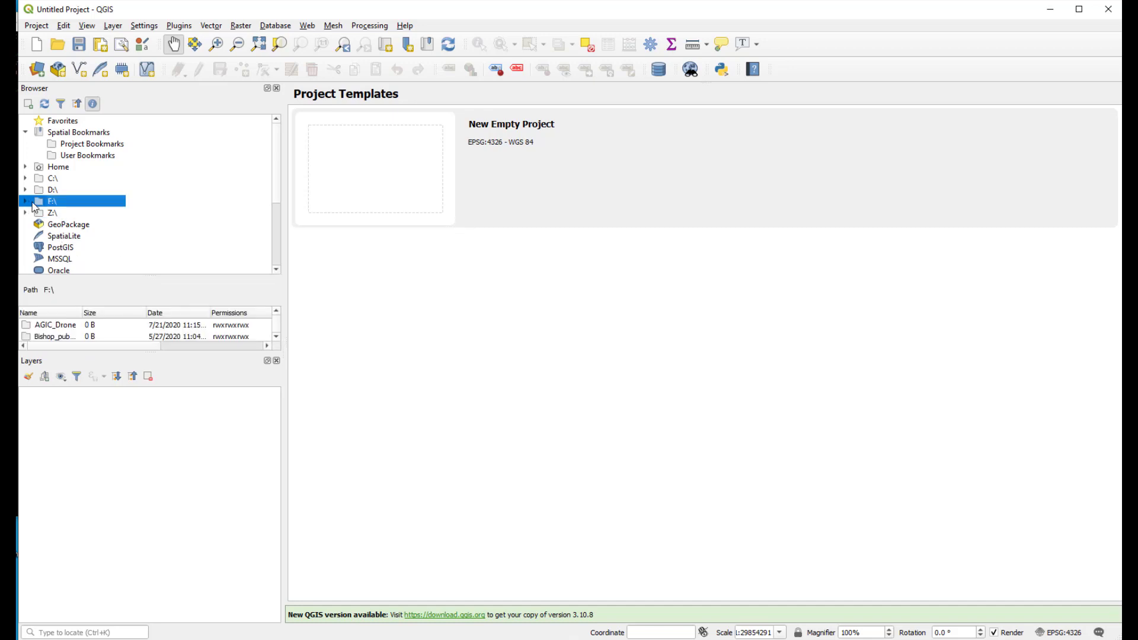
scroll(130, 238, "down", 1)
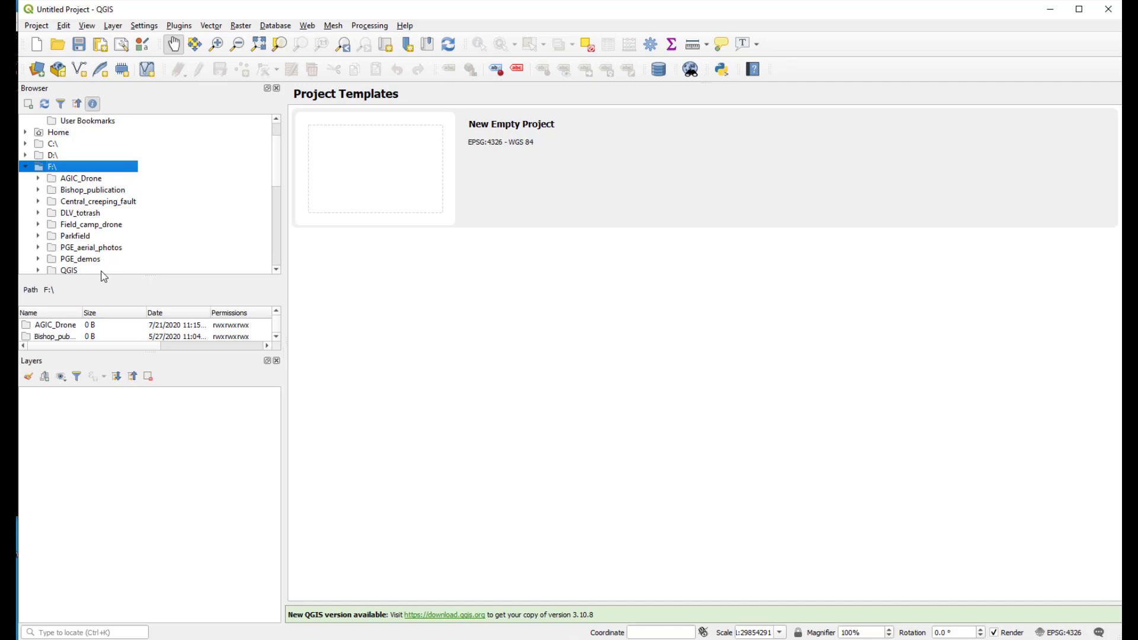
left_click(38, 259)
scroll(101, 251, "down", 2)
left_click(50, 203)
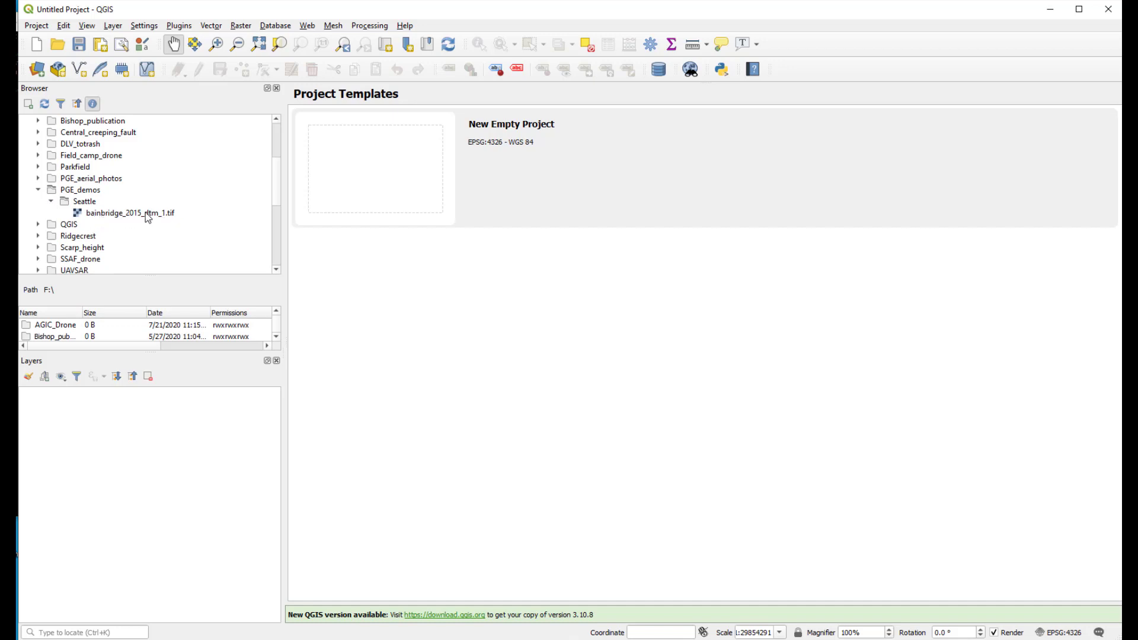
left_click(145, 214)
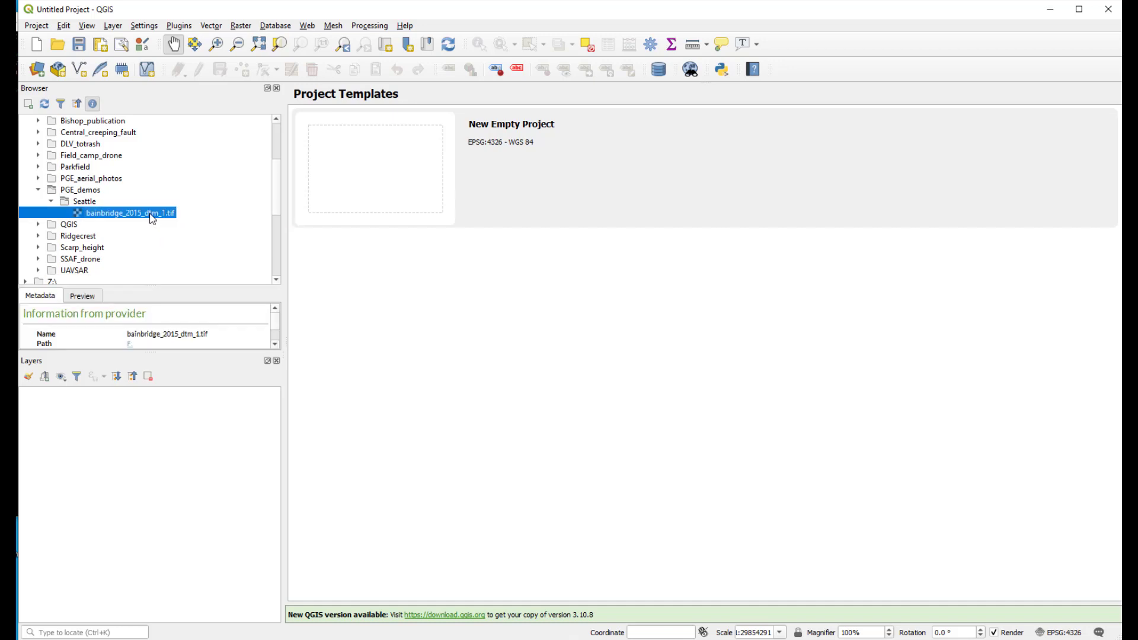
Step: Add bainbridge_2015_dtm_1.tif to the map as a grayscale layer and pan it left
double_click(148, 218)
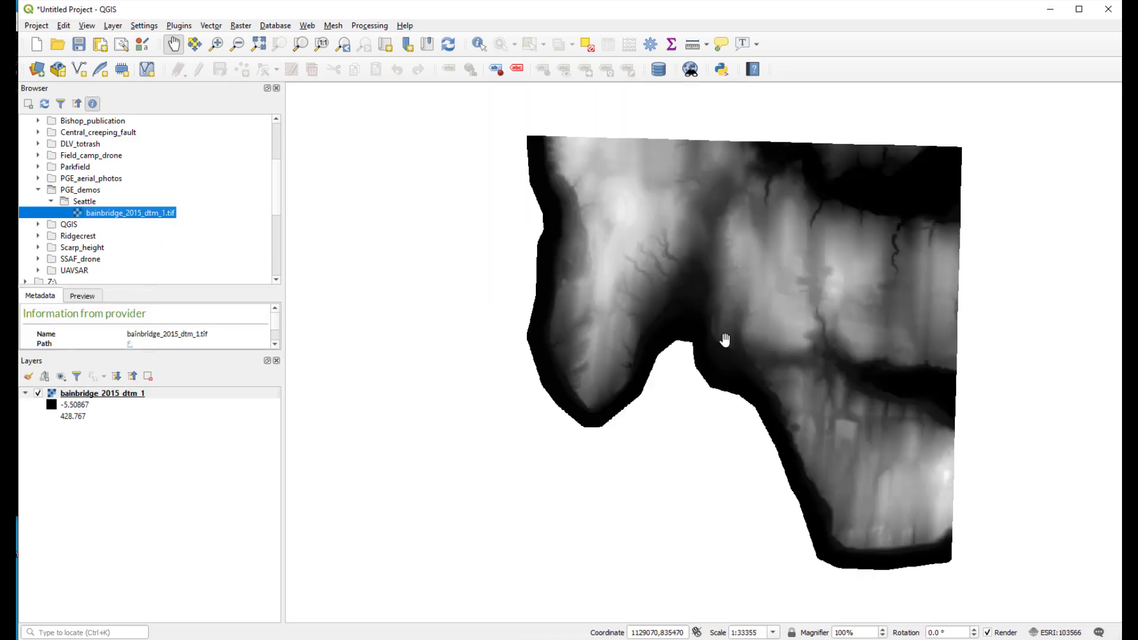
left_click_drag(587, 272, 507, 285)
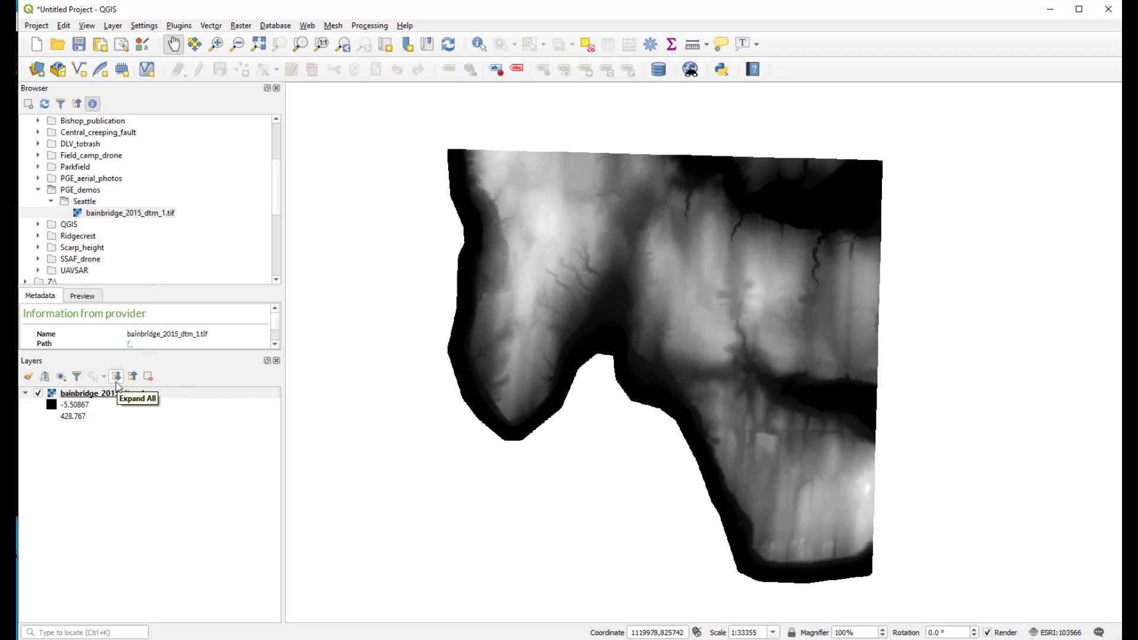
left_click(38, 396)
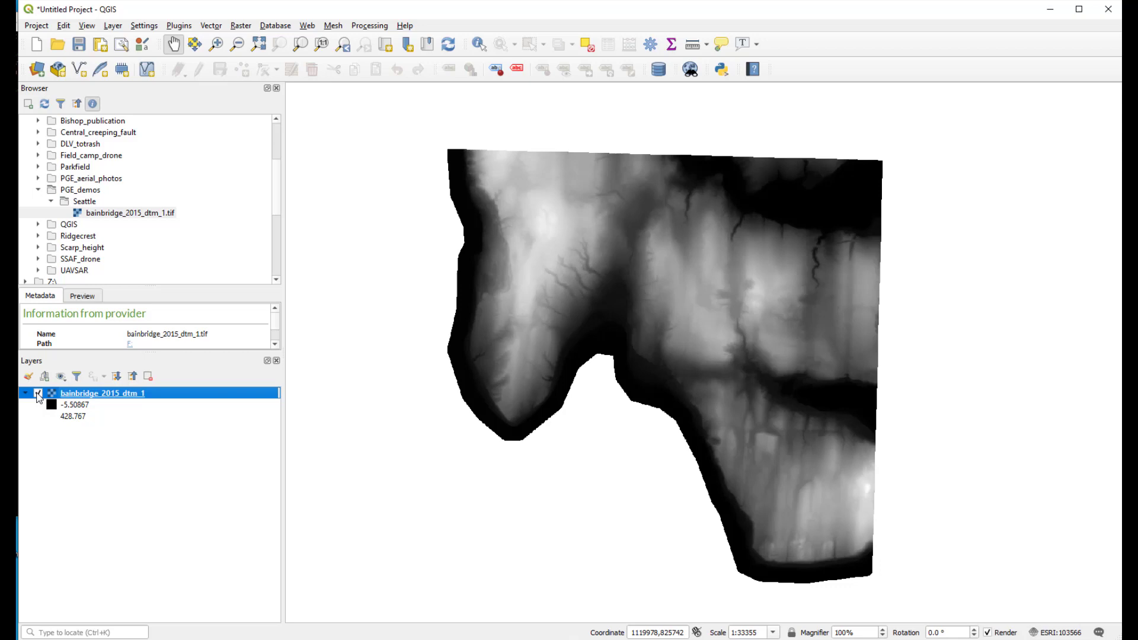
left_click(37, 394)
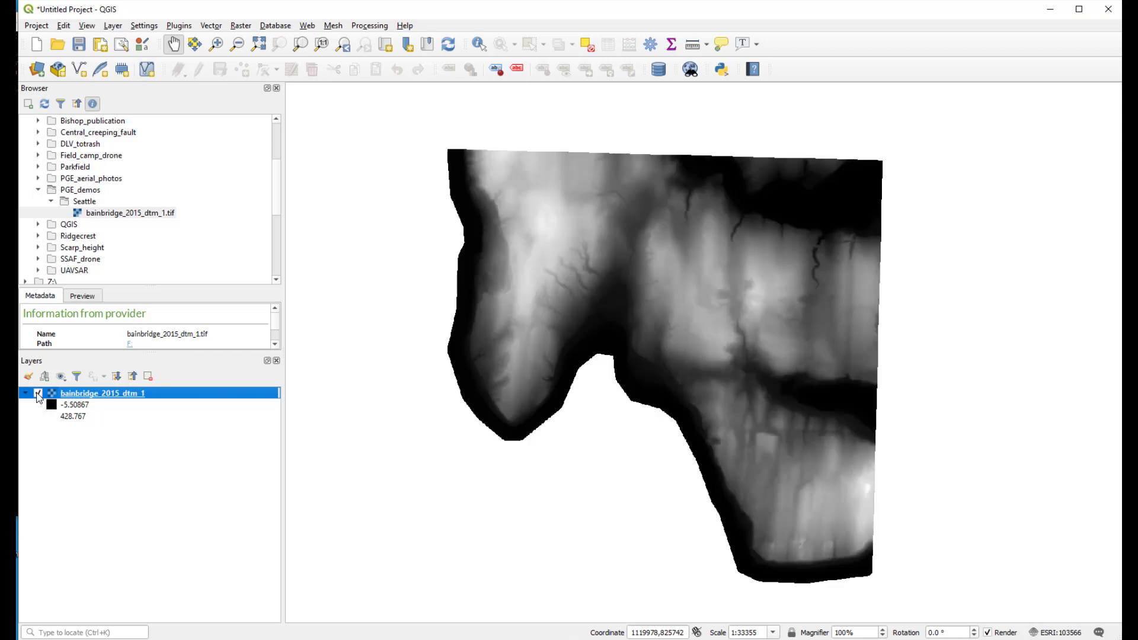